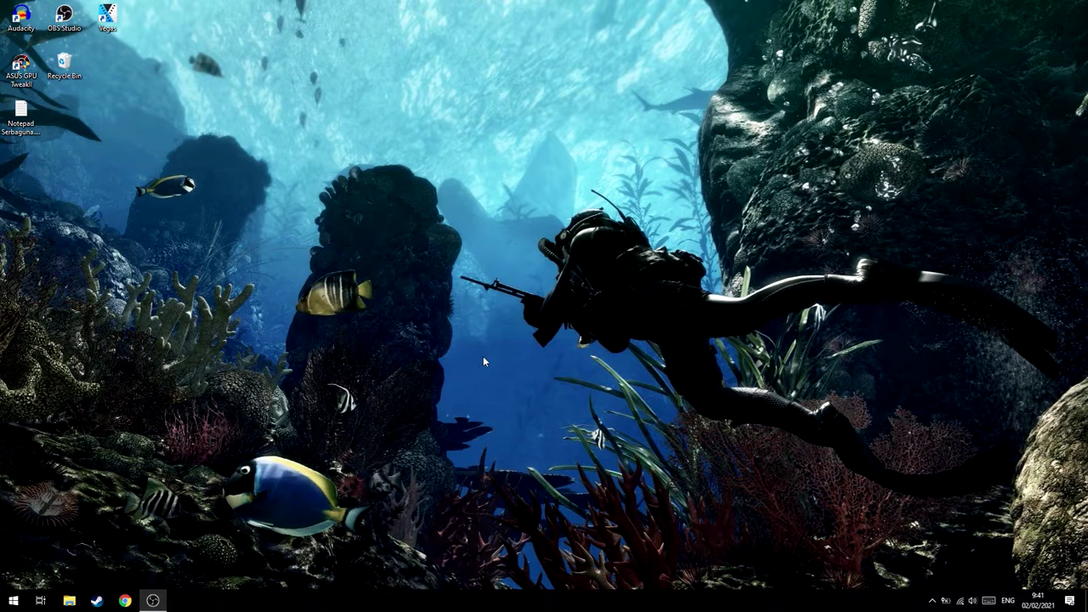
Open Device Manager.
{"action": "left_click", "coordinate": [7, 600]}
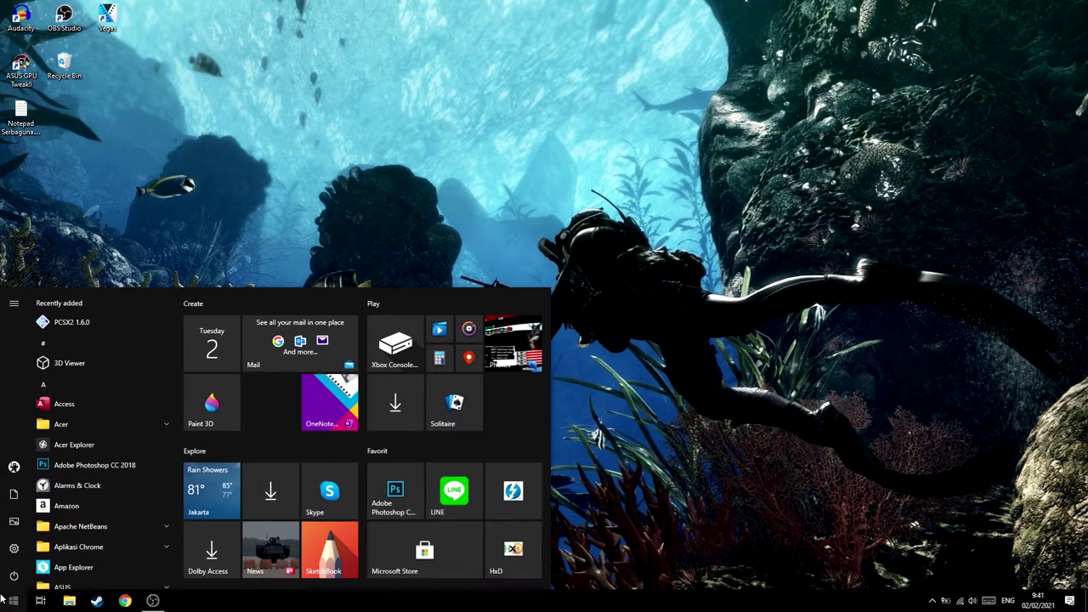
{"action": "type", "text": "devi"}
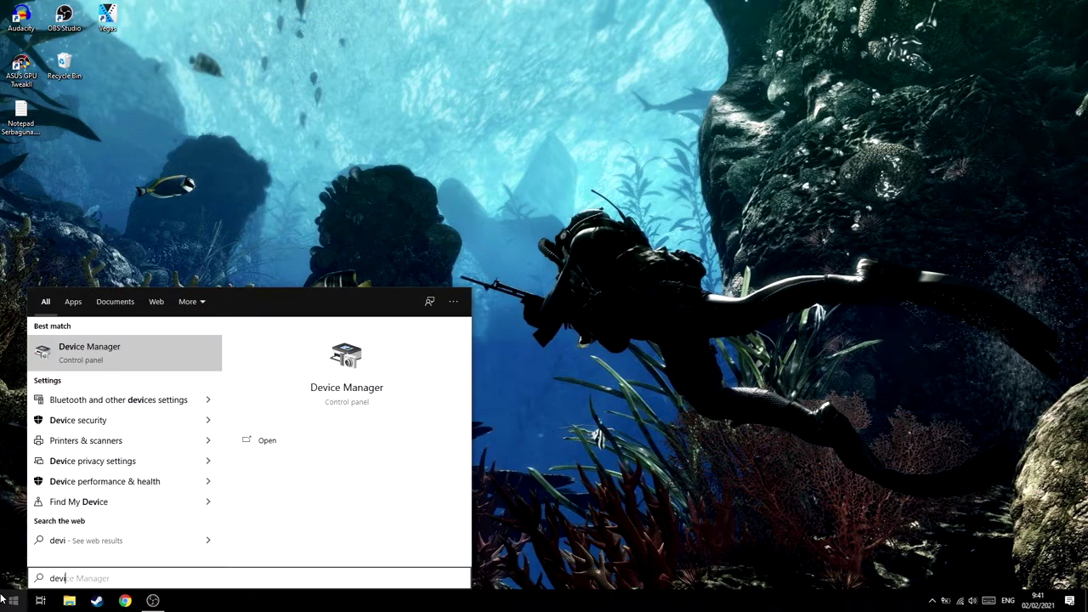
{"action": "left_click", "coordinate": [4, 600]}
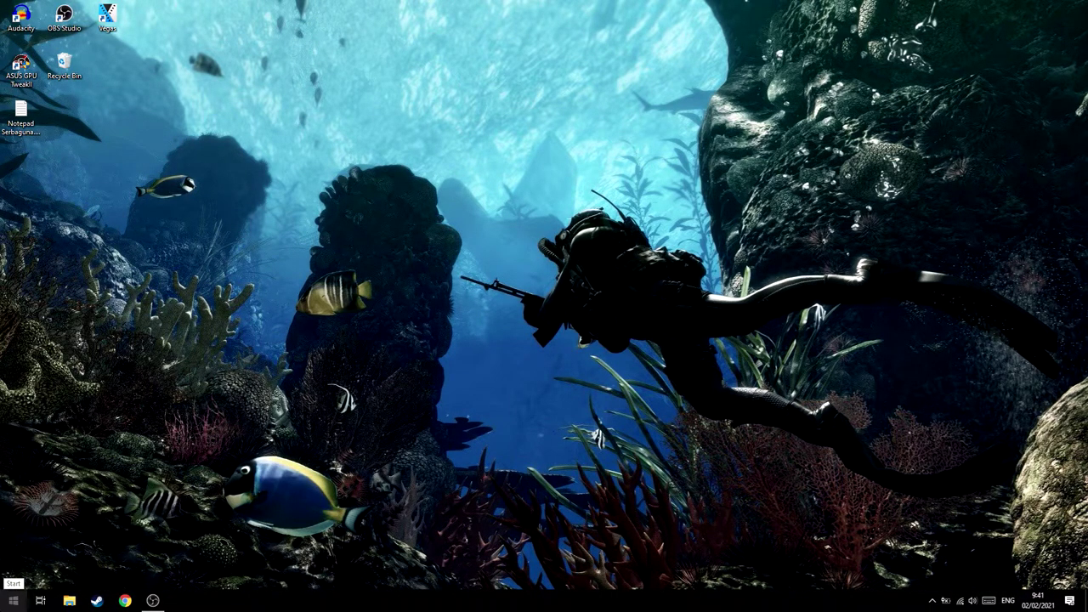
{"action": "right_click", "coordinate": [8, 601]}
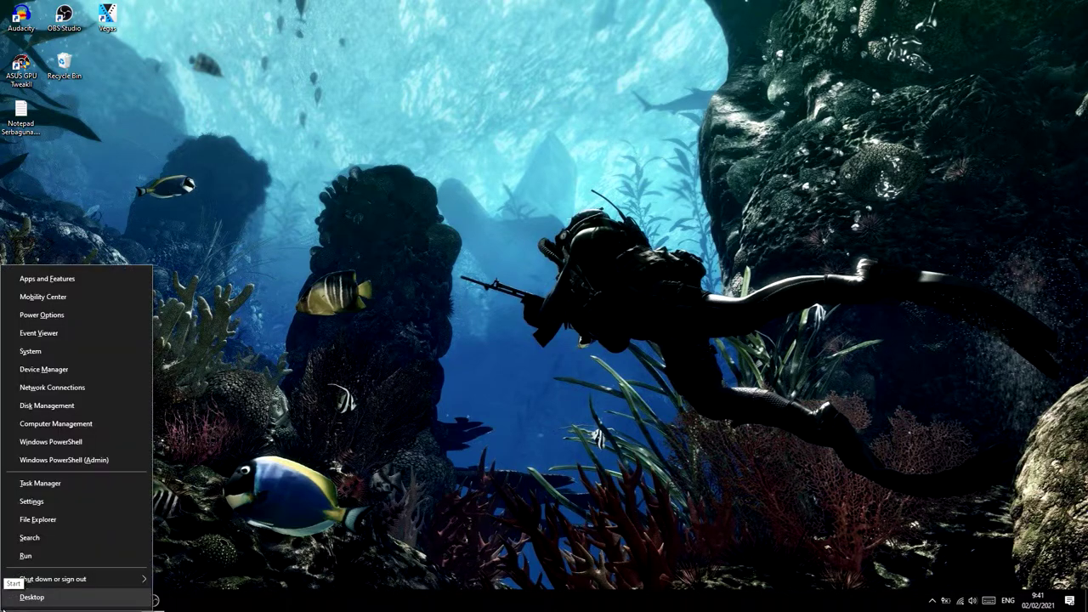
{"action": "left_click", "coordinate": [79, 365]}
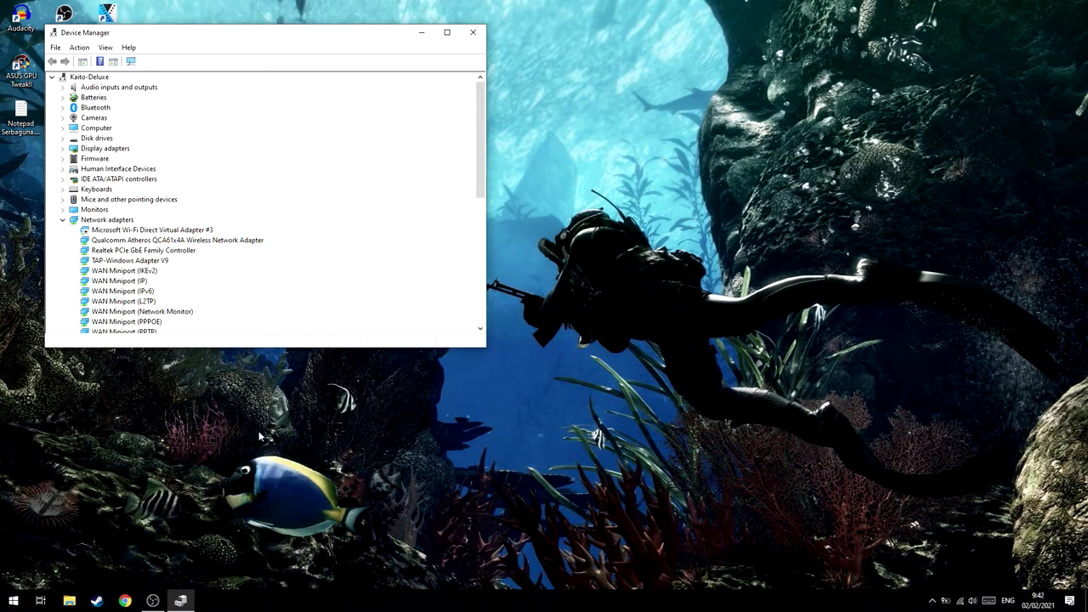
{"action": "left_click", "coordinate": [13, 600]}
{"action": "type", "text": "dev"}
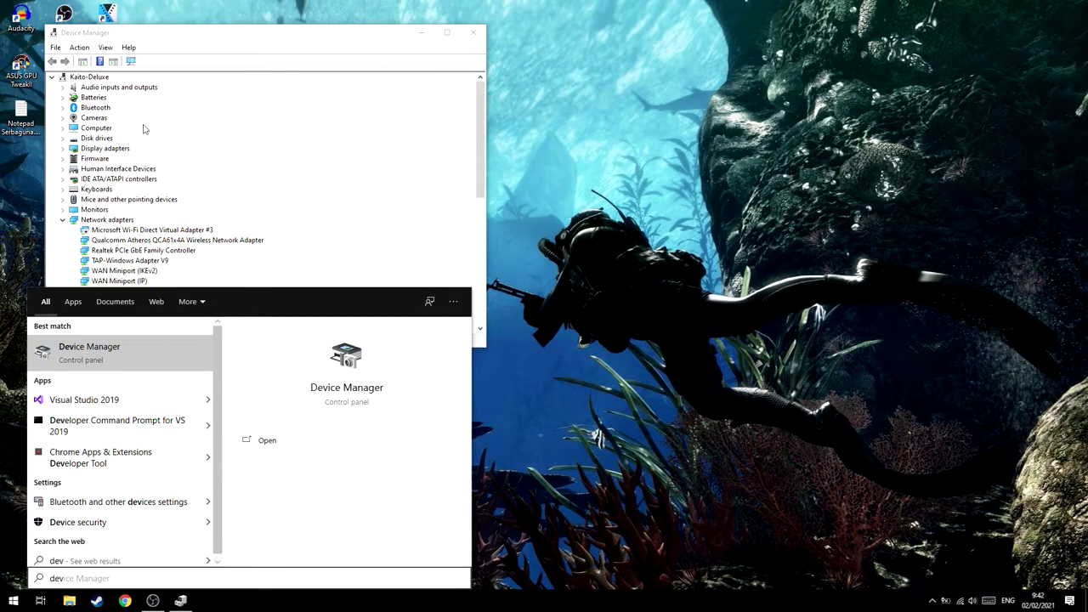
{"action": "left_click", "coordinate": [77, 98]}
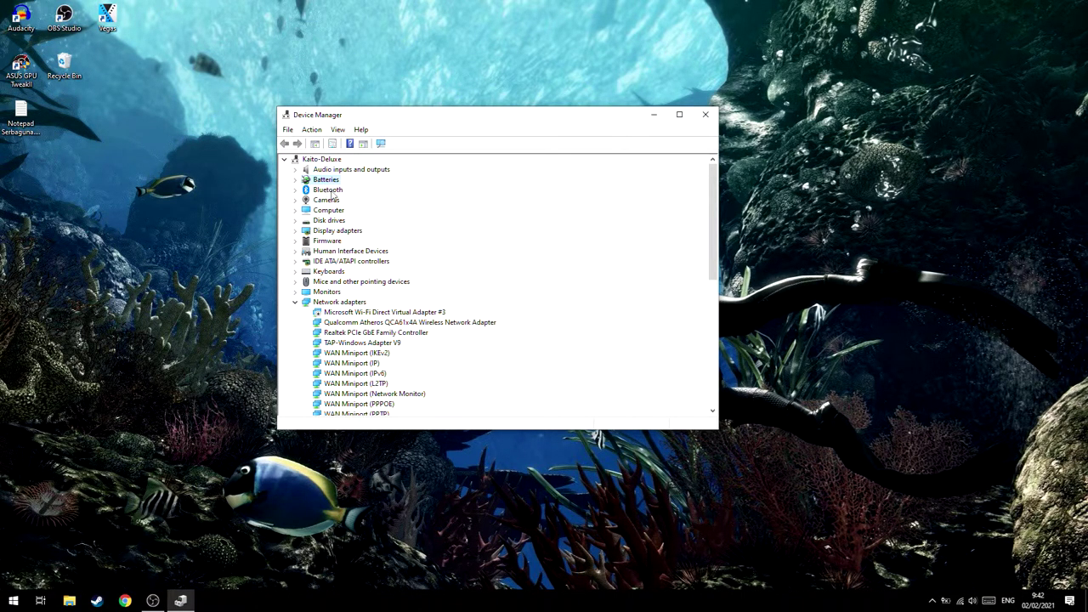
Expand the Batteries category in the device list and look over its two entries.
{"action": "scroll", "coordinate": [391, 297], "scroll_direction": "down", "scroll_amount": 6}
{"action": "scroll", "coordinate": [348, 205], "scroll_direction": "down", "scroll_amount": 2}
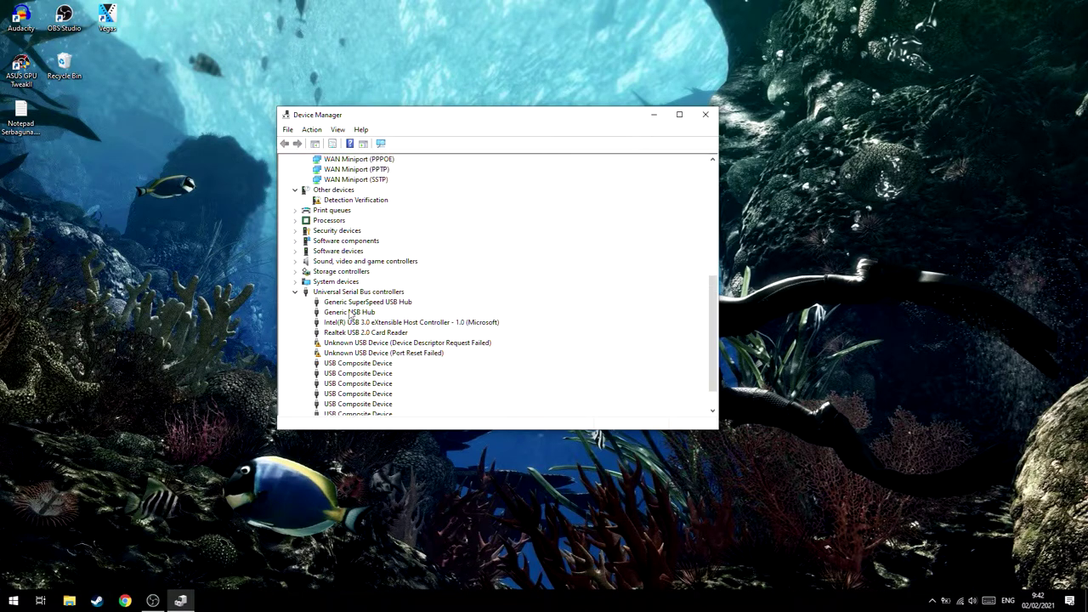
{"action": "scroll", "coordinate": [364, 289], "scroll_direction": "up", "scroll_amount": 3}
{"action": "scroll", "coordinate": [364, 289], "scroll_direction": "up", "scroll_amount": 5}
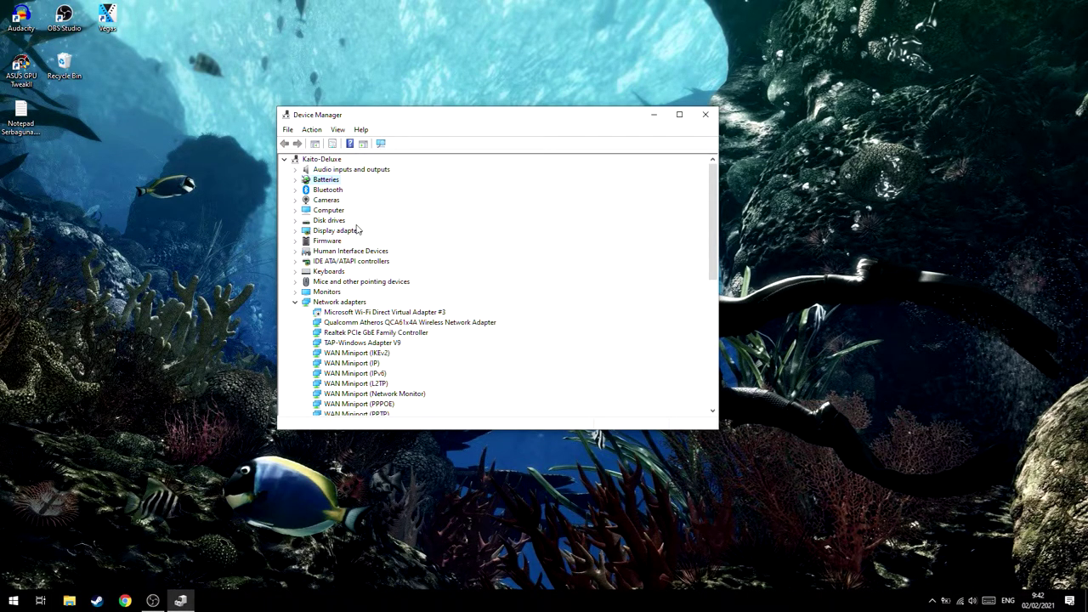
{"action": "left_click", "coordinate": [295, 180]}
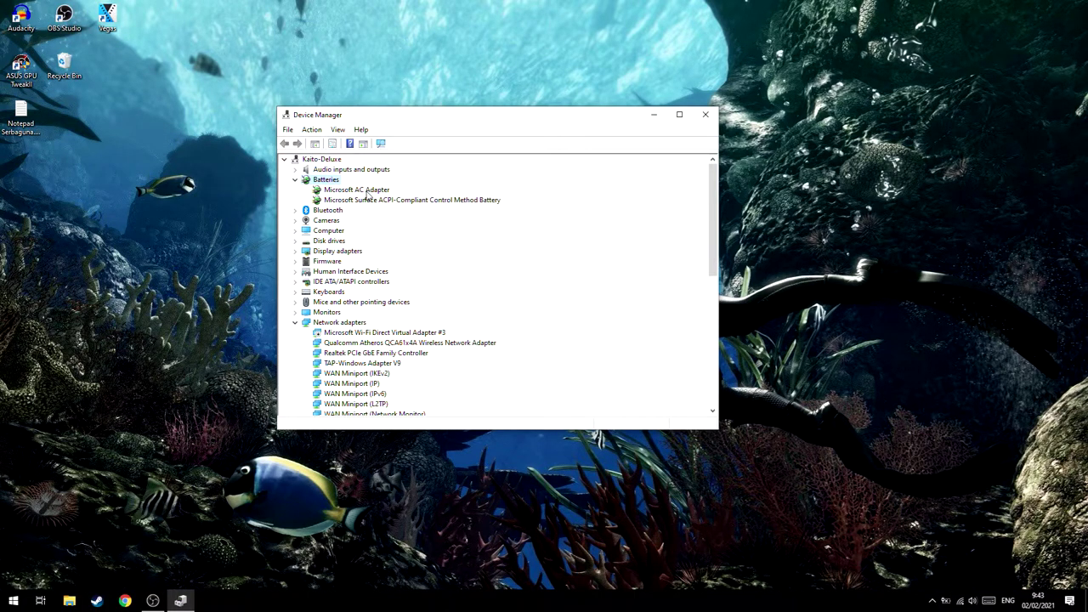
{"action": "left_click", "coordinate": [368, 190]}
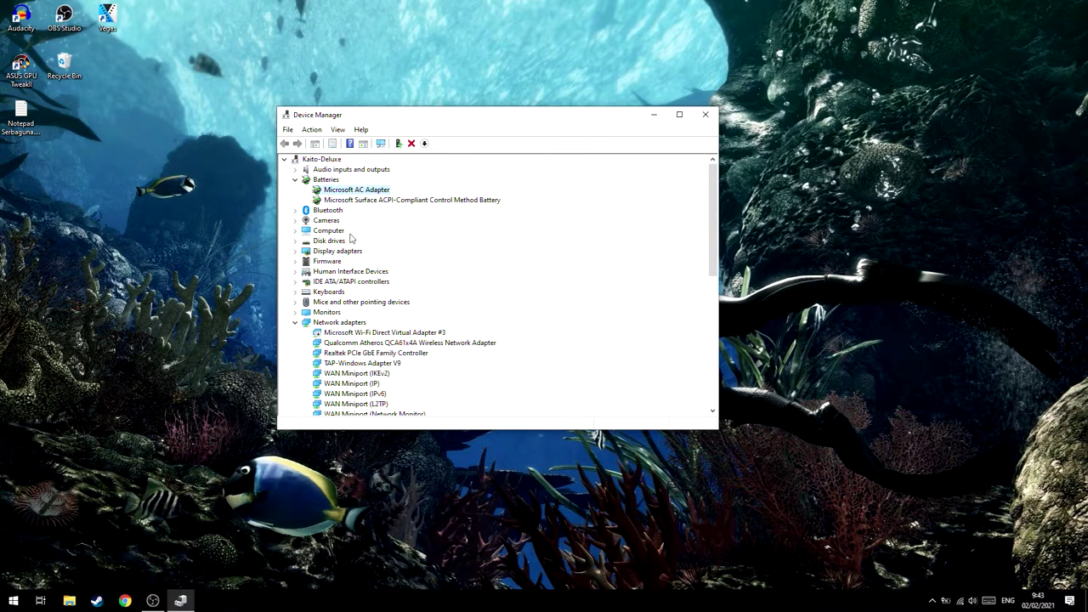
{"action": "left_click", "coordinate": [394, 202]}
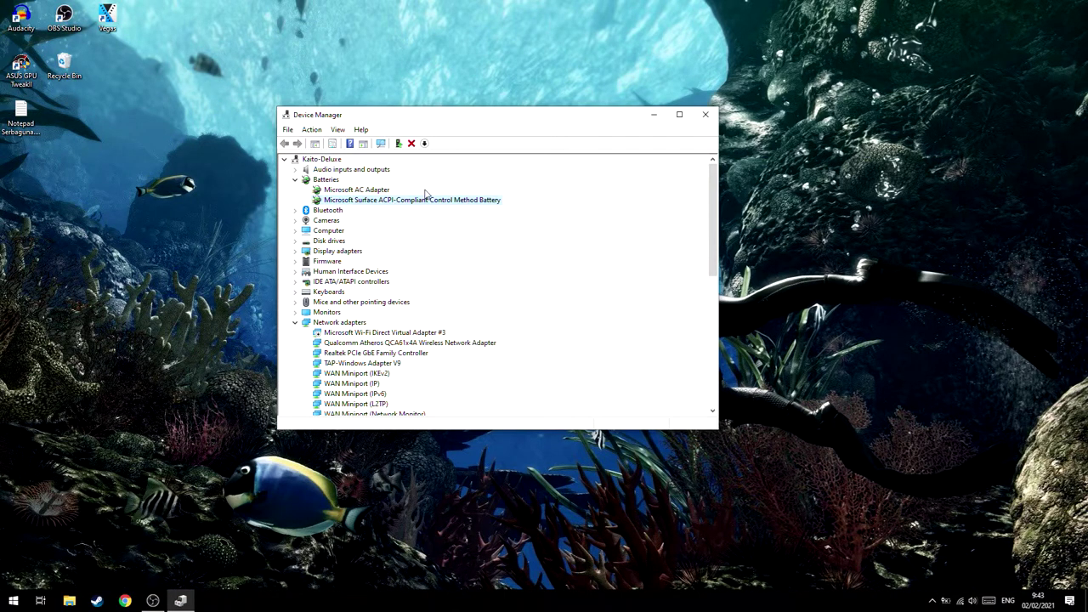
Disable the Microsoft AC Adapter device under Batteries and accept the confirmation.
{"action": "left_click", "coordinate": [374, 190]}
{"action": "right_click", "coordinate": [375, 190]}
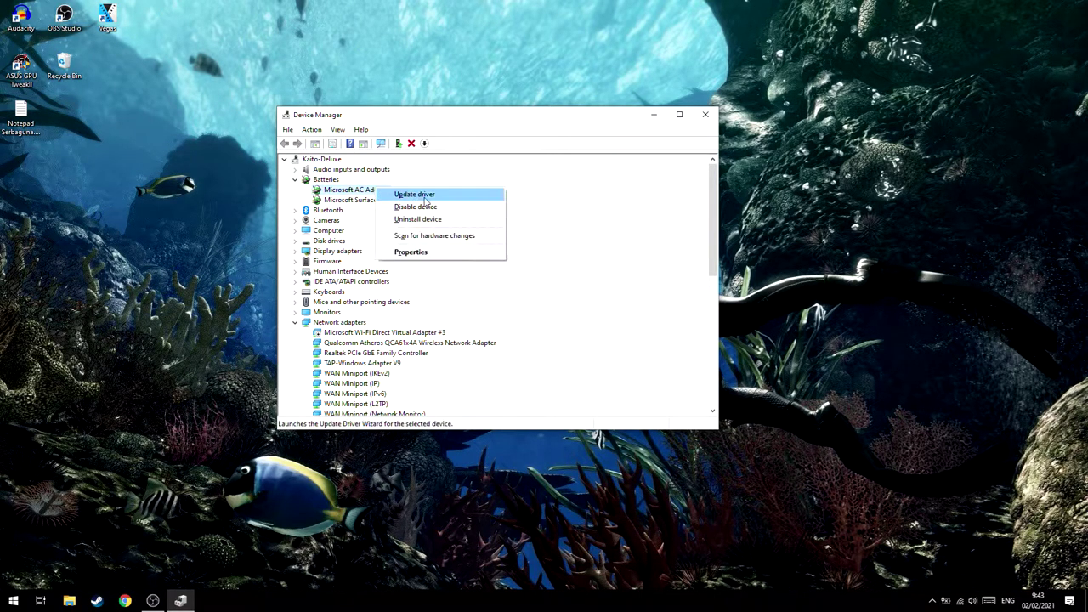
{"action": "left_click", "coordinate": [430, 210]}
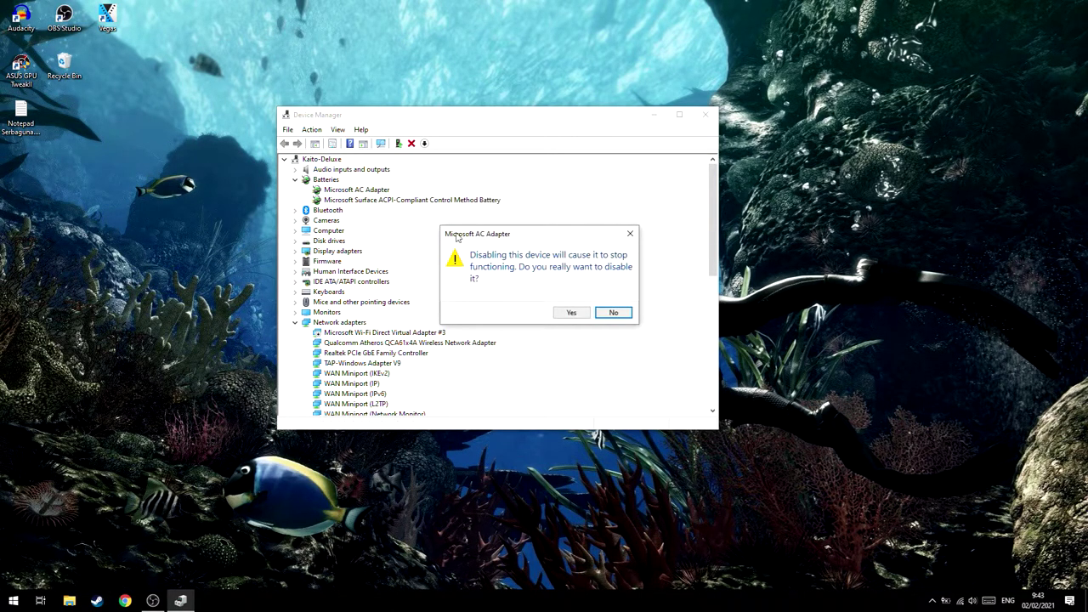
{"action": "left_click", "coordinate": [572, 312]}
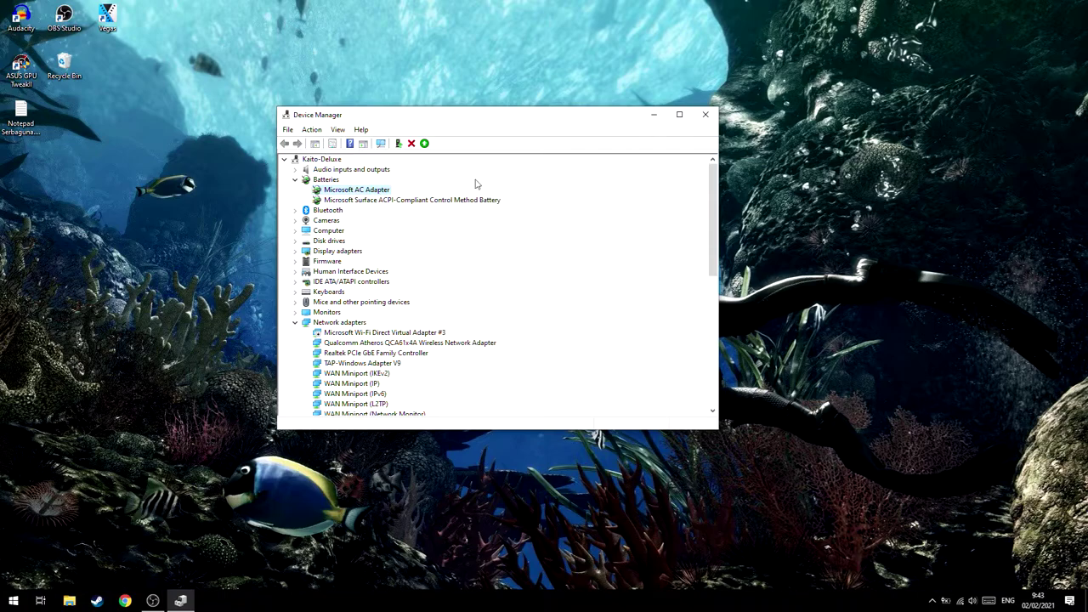
Disable the Microsoft Surface ACPI-Compliant Control Method Battery device and accept the confirmation.
{"action": "left_click", "coordinate": [364, 201]}
{"action": "right_click", "coordinate": [386, 201]}
{"action": "left_click", "coordinate": [441, 221]}
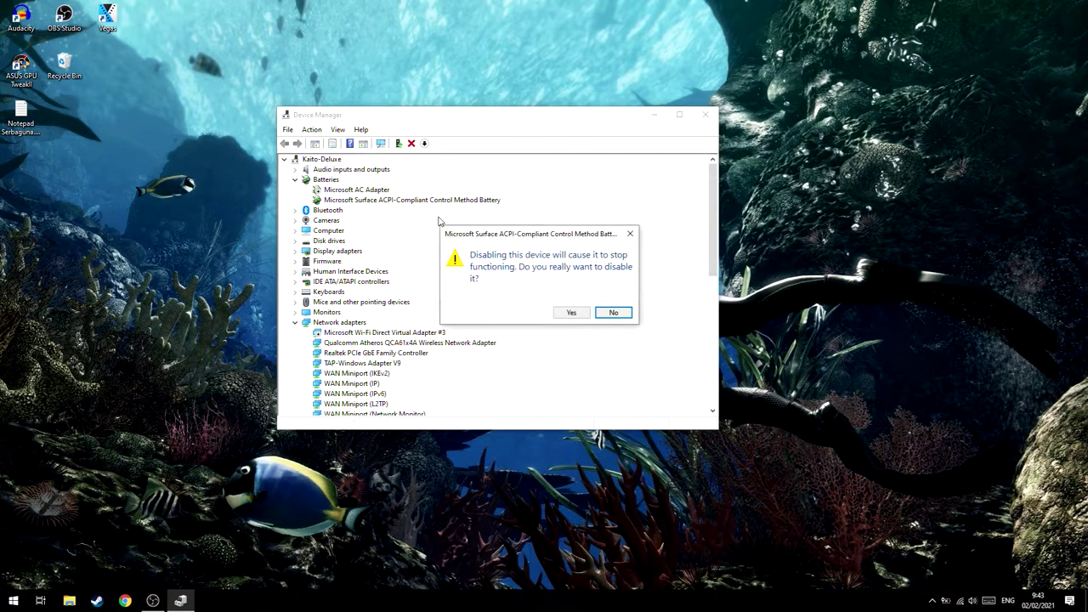
{"action": "left_click", "coordinate": [571, 313]}
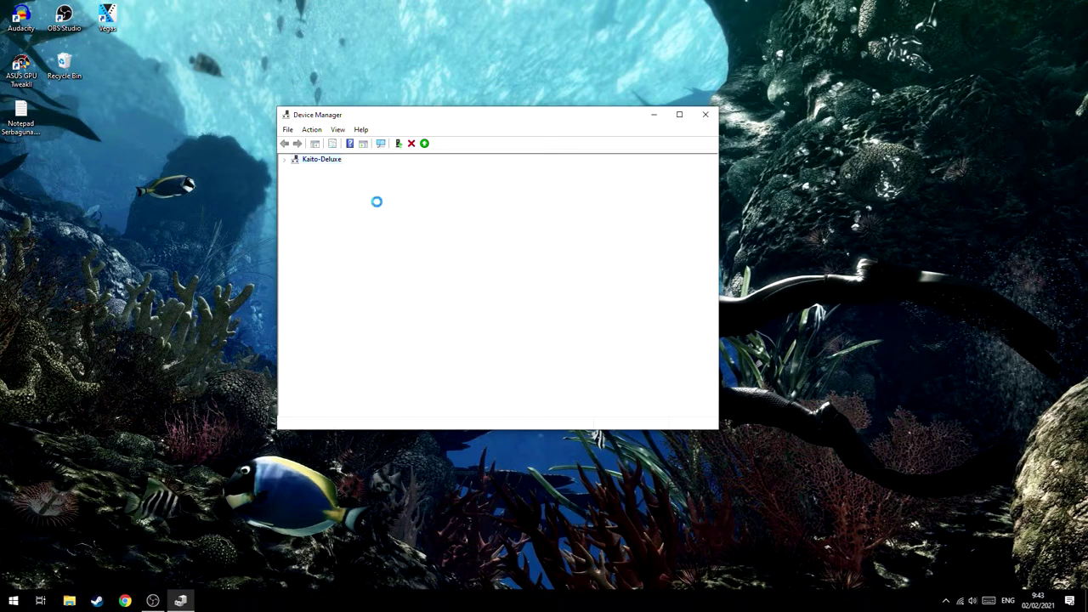
Re-enable the Microsoft AC Adapter device under Batteries.
{"action": "left_click", "coordinate": [350, 191]}
{"action": "right_click", "coordinate": [350, 195]}
{"action": "left_click", "coordinate": [389, 213]}
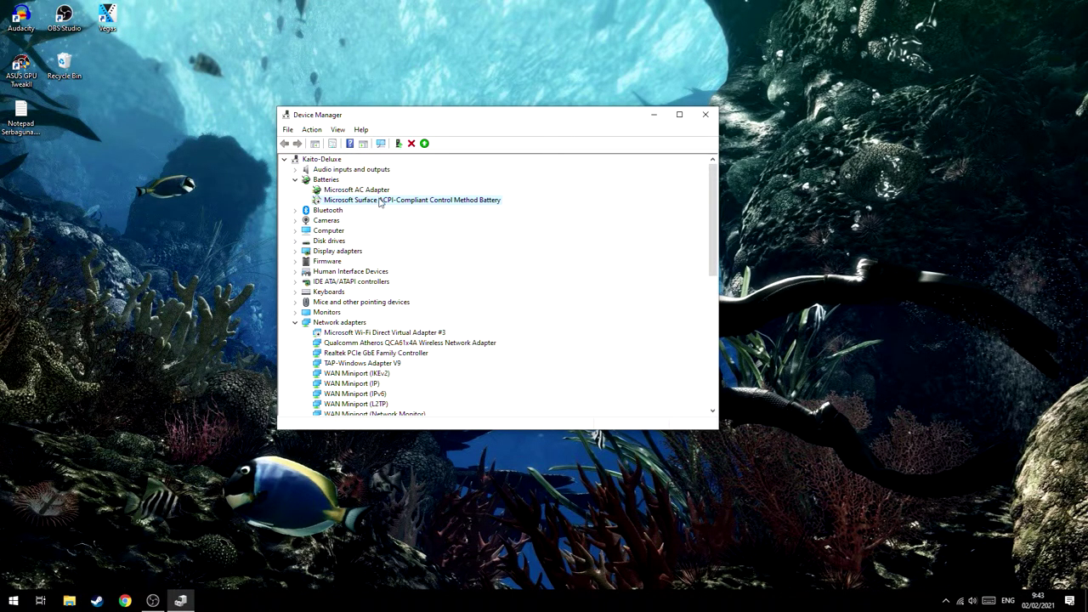
Re-enable the Microsoft Surface ACPI-Compliant Control Method Battery device and close Device Manager.
{"action": "right_click", "coordinate": [380, 201]}
{"action": "left_click", "coordinate": [415, 217]}
{"action": "mouse_move", "coordinate": [946, 605]}
{"action": "left_click", "coordinate": [705, 114]}
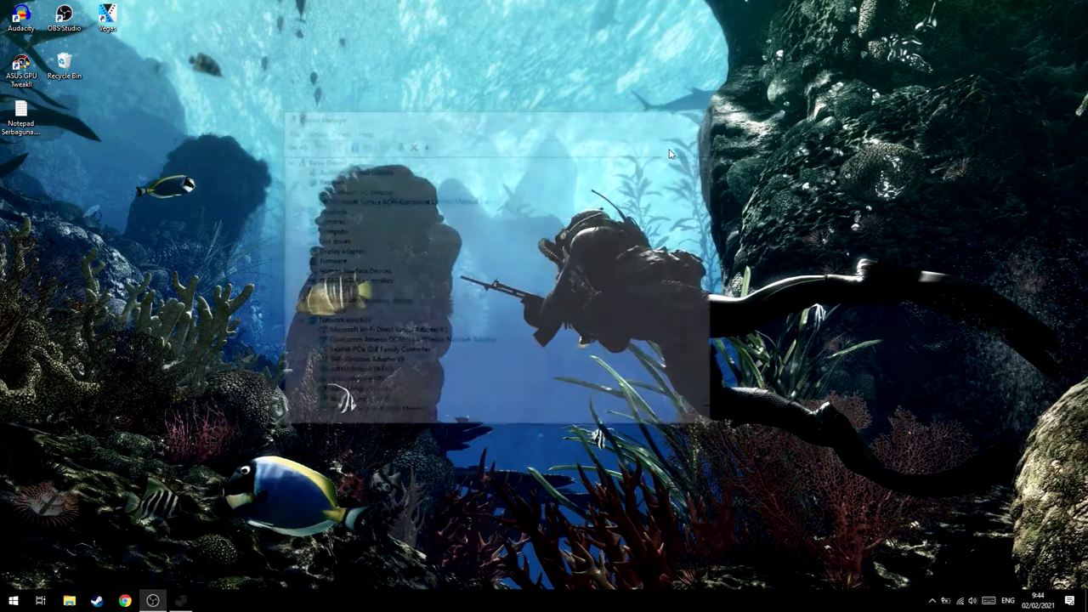
Switch to Steam, search the store for "driver" and view the Driver Booster for Steam store page.
{"action": "left_click", "coordinate": [97, 601]}
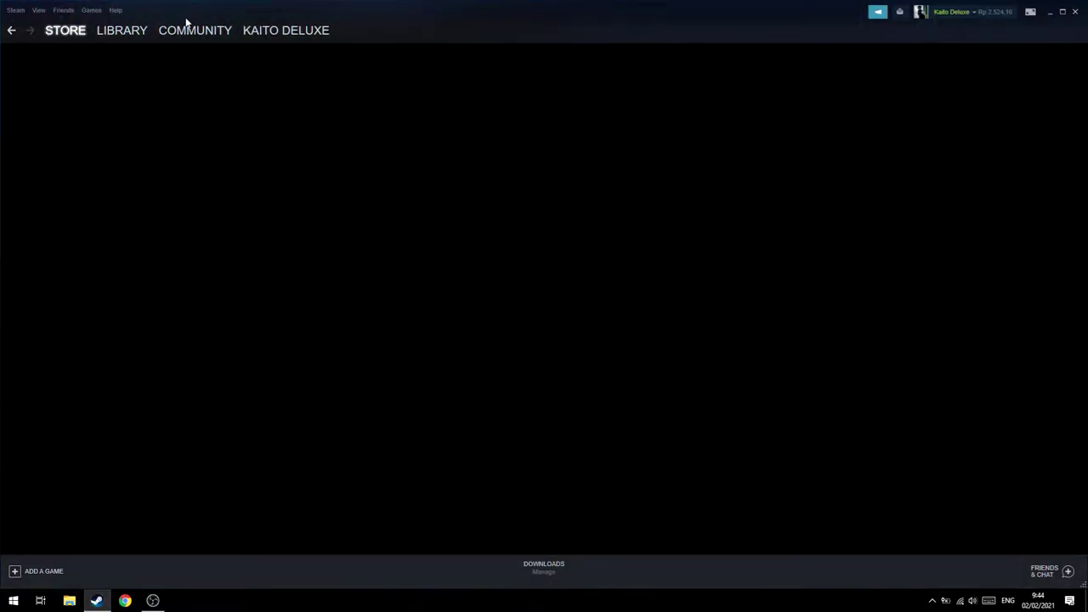
{"action": "mouse_move", "coordinate": [142, 34]}
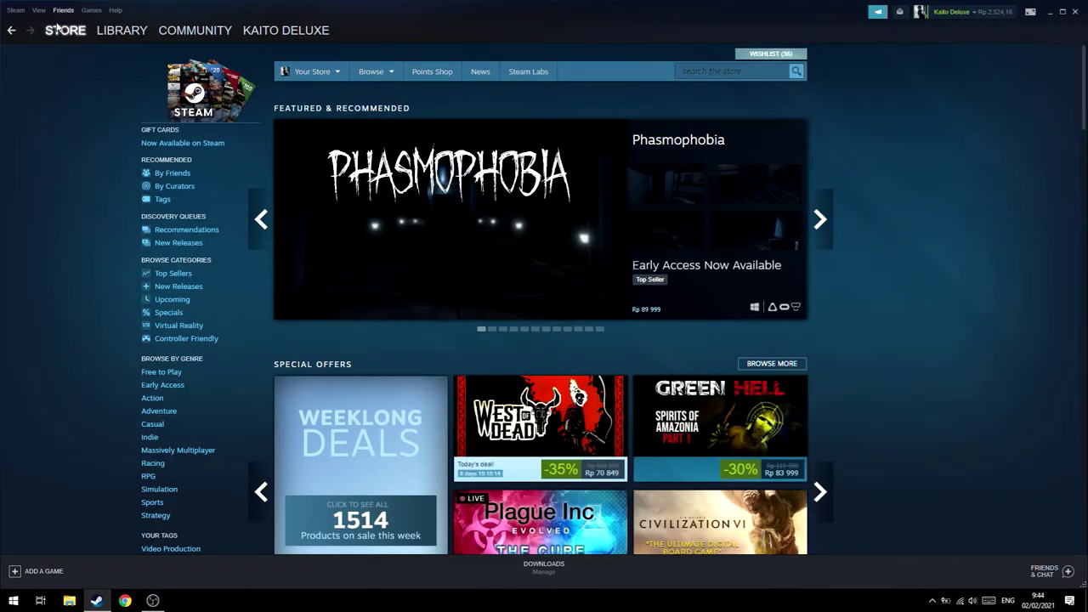
{"action": "left_click", "coordinate": [732, 72]}
{"action": "type", "text": "dr"}
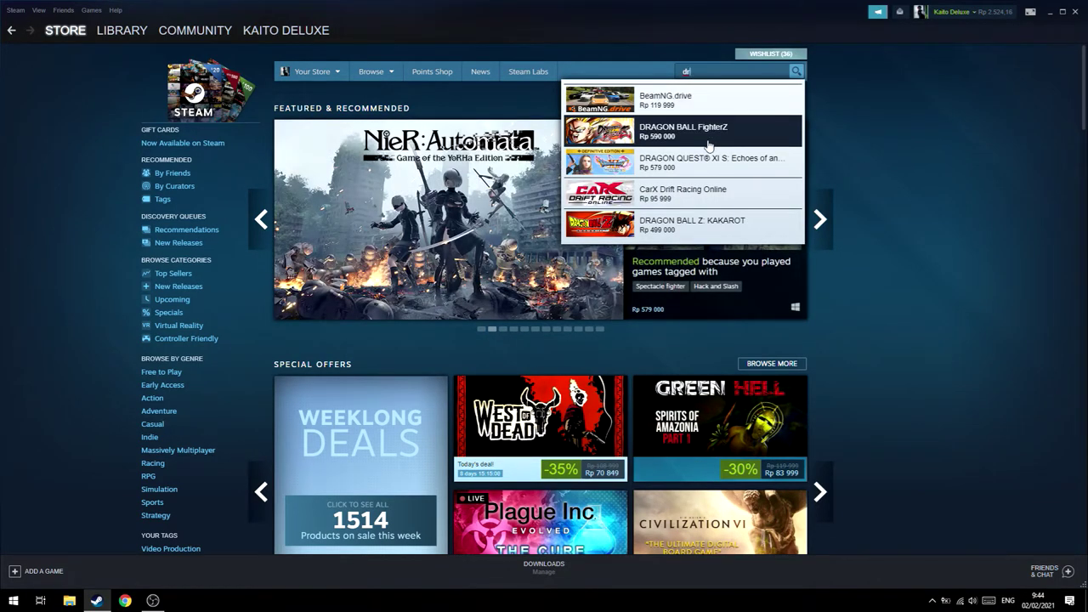
{"action": "type", "text": "iver"}
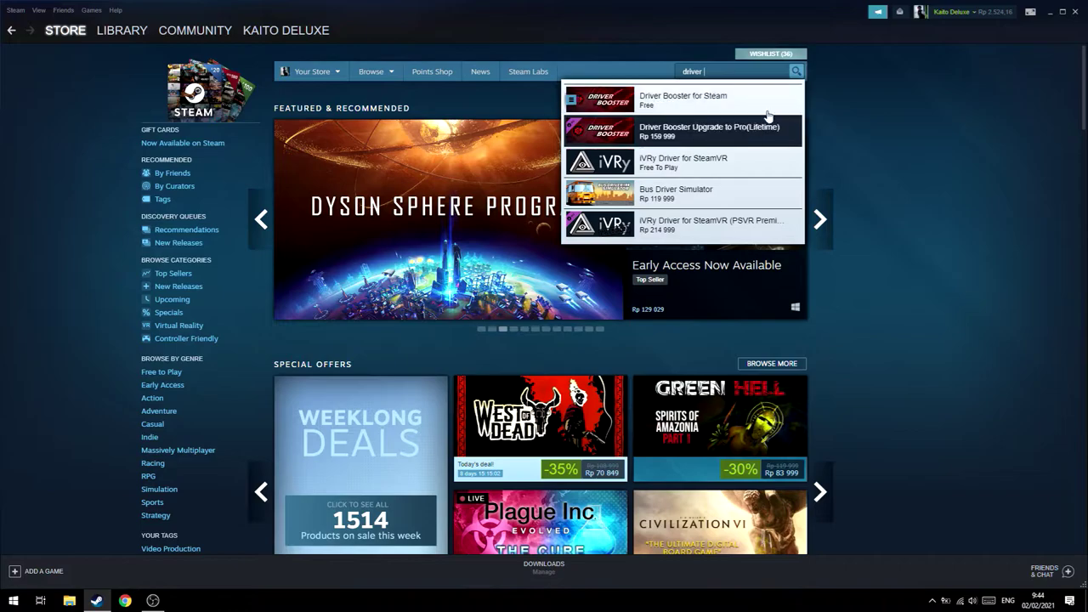
{"action": "key", "text": "Down"}
{"action": "key", "text": "Return"}
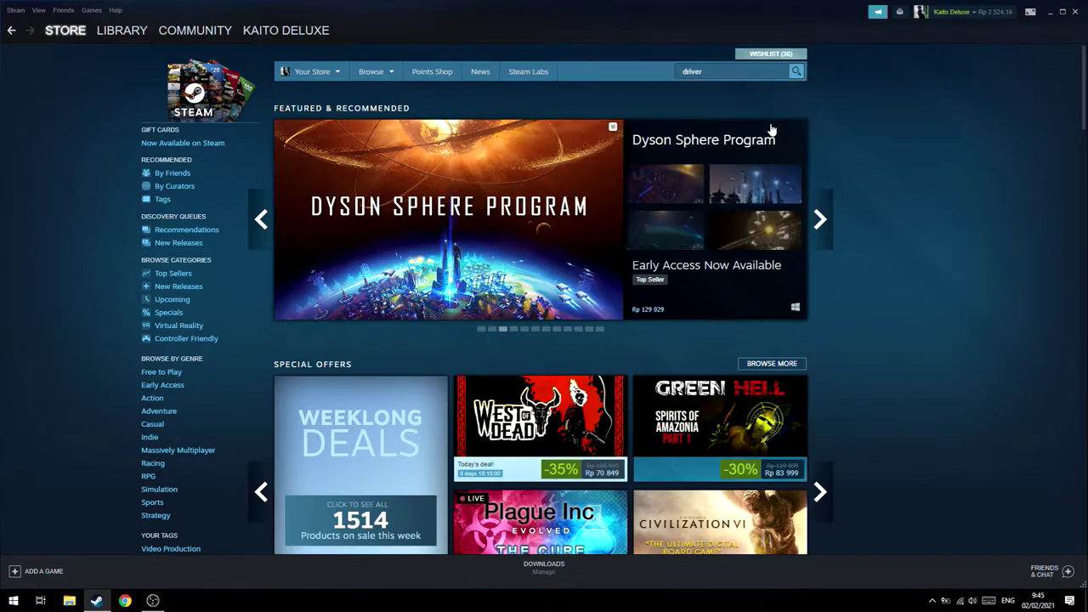
{"action": "scroll", "coordinate": [949, 217], "scroll_direction": "down", "scroll_amount": 3}
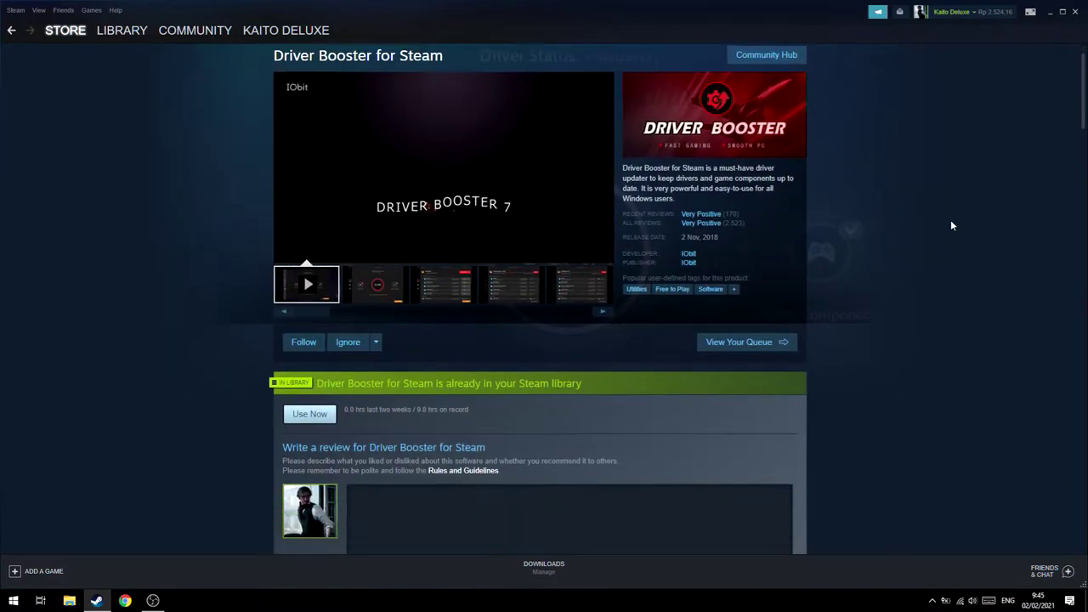
{"action": "scroll", "coordinate": [951, 219], "scroll_direction": "down", "scroll_amount": 5}
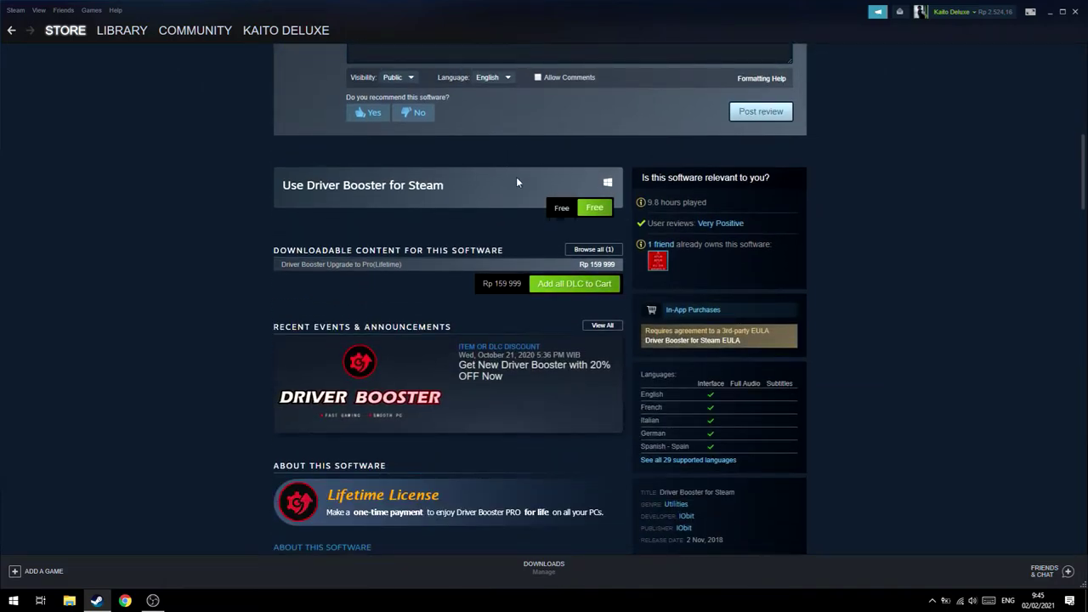
Go to the Steam library and bring up the window of the already running Driver Booster.
{"action": "left_click", "coordinate": [118, 32]}
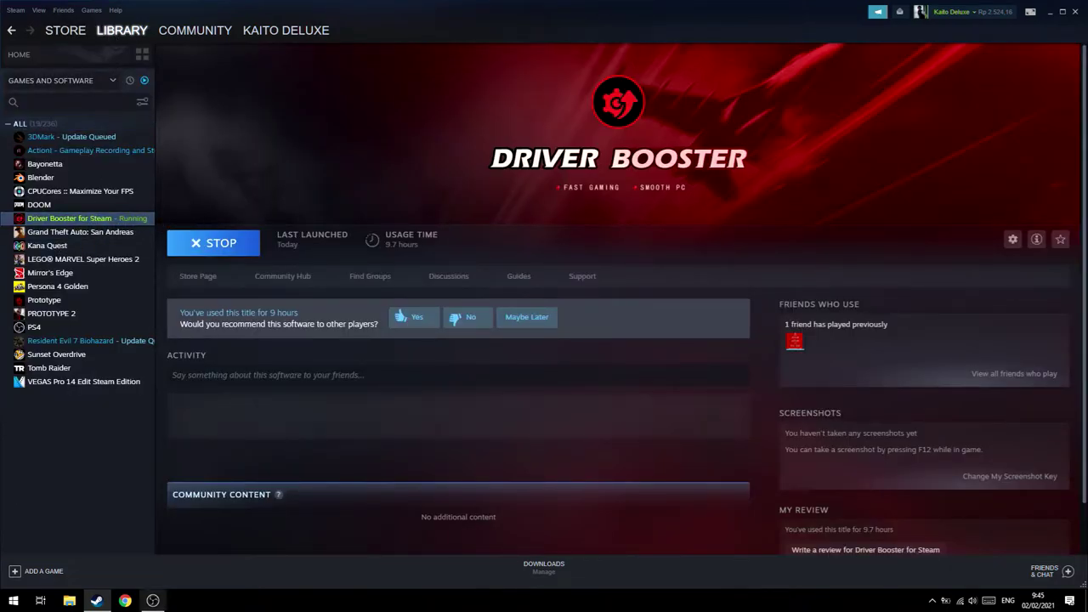
{"action": "left_click", "coordinate": [932, 600]}
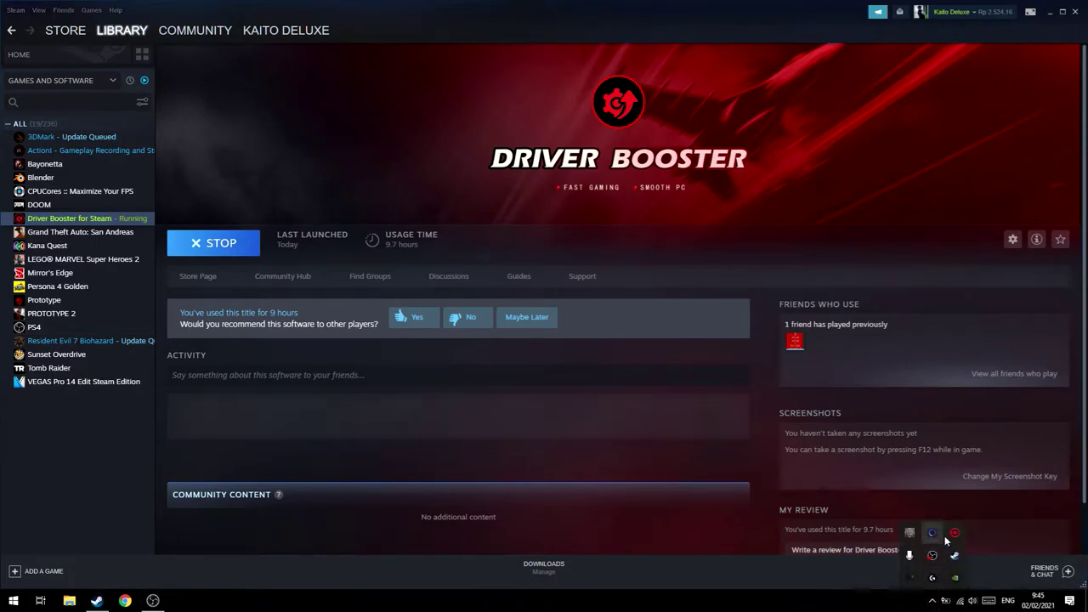
{"action": "left_click", "coordinate": [955, 533]}
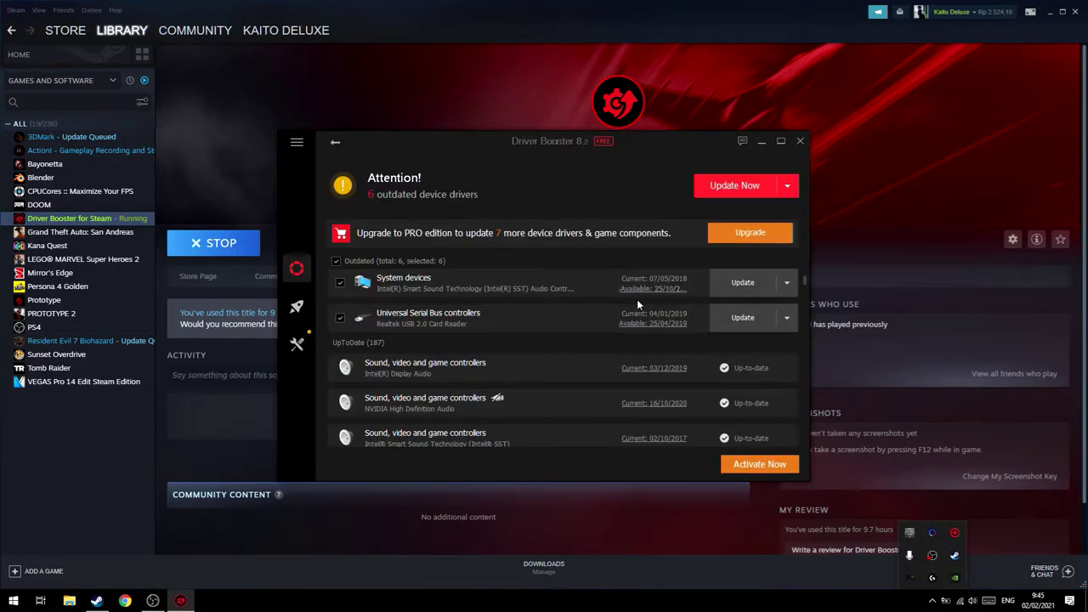
Examine the outdated and up-to-date device drivers listed in the Driver Booster scan results.
{"action": "scroll", "coordinate": [527, 323], "scroll_direction": "down", "scroll_amount": 3}
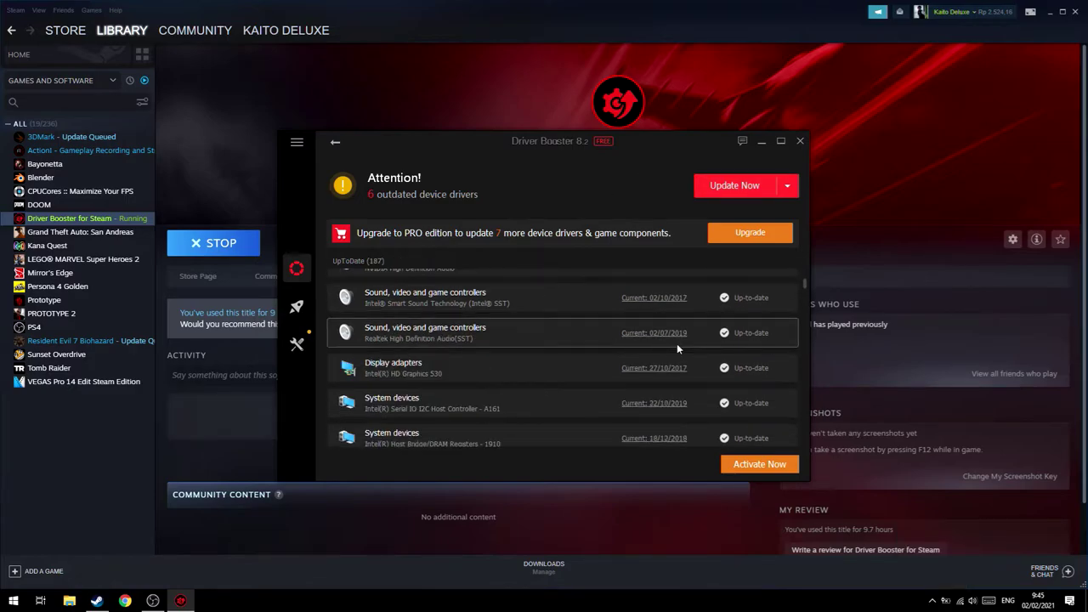
{"action": "scroll", "coordinate": [544, 374], "scroll_direction": "up", "scroll_amount": 2}
{"action": "scroll", "coordinate": [493, 366], "scroll_direction": "up", "scroll_amount": 4}
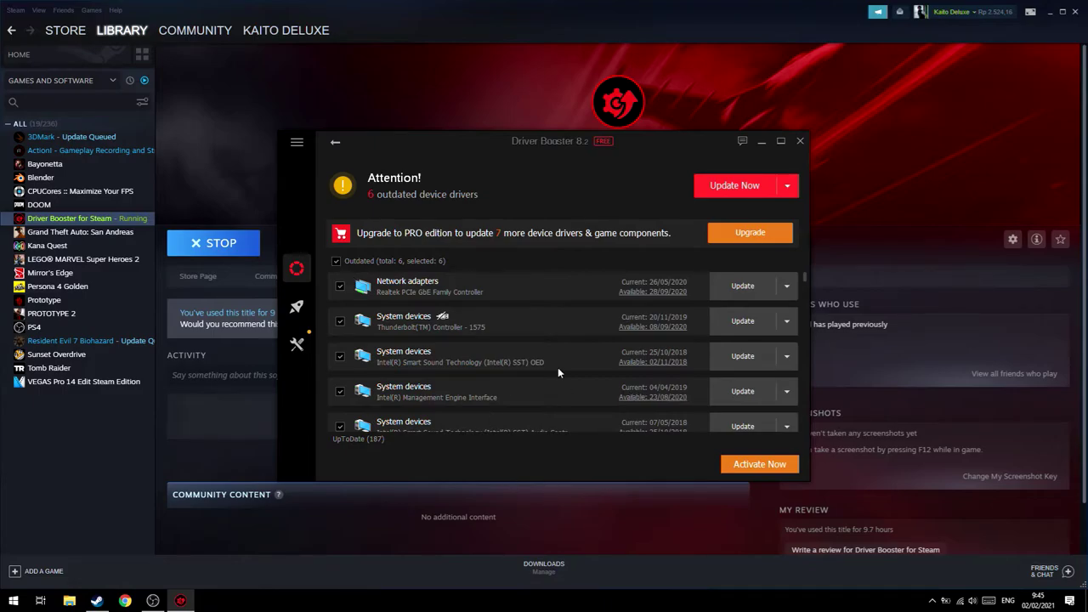
{"action": "scroll", "coordinate": [557, 366], "scroll_direction": "down", "scroll_amount": 3}
{"action": "scroll", "coordinate": [554, 353], "scroll_direction": "down", "scroll_amount": 2}
{"action": "scroll", "coordinate": [552, 340], "scroll_direction": "up", "scroll_amount": 5}
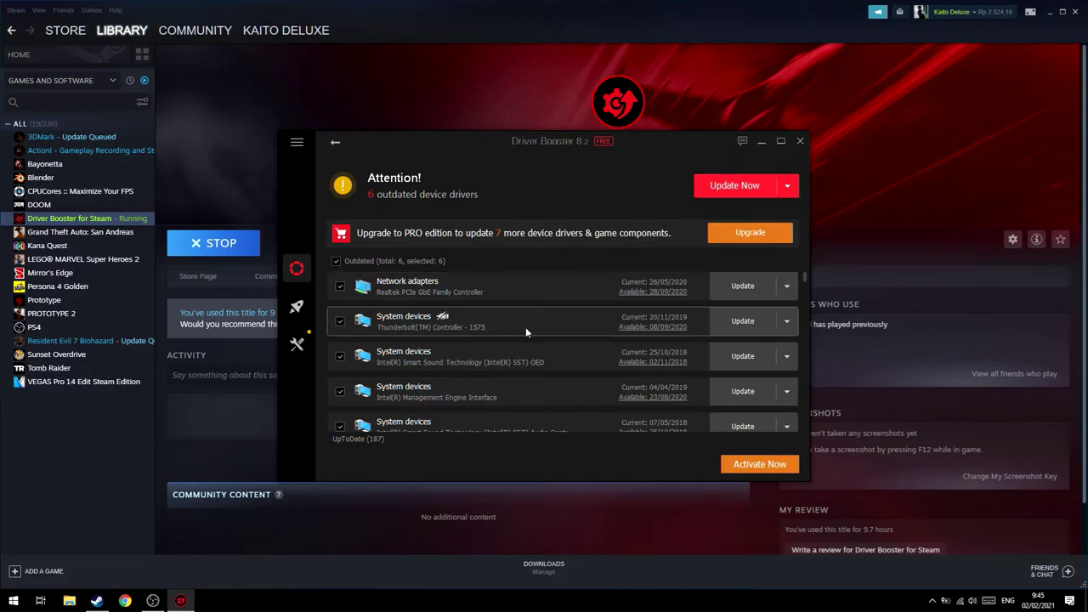
{"action": "scroll", "coordinate": [525, 326], "scroll_direction": "down", "scroll_amount": 3}
{"action": "scroll", "coordinate": [562, 416], "scroll_direction": "up", "scroll_amount": 3}
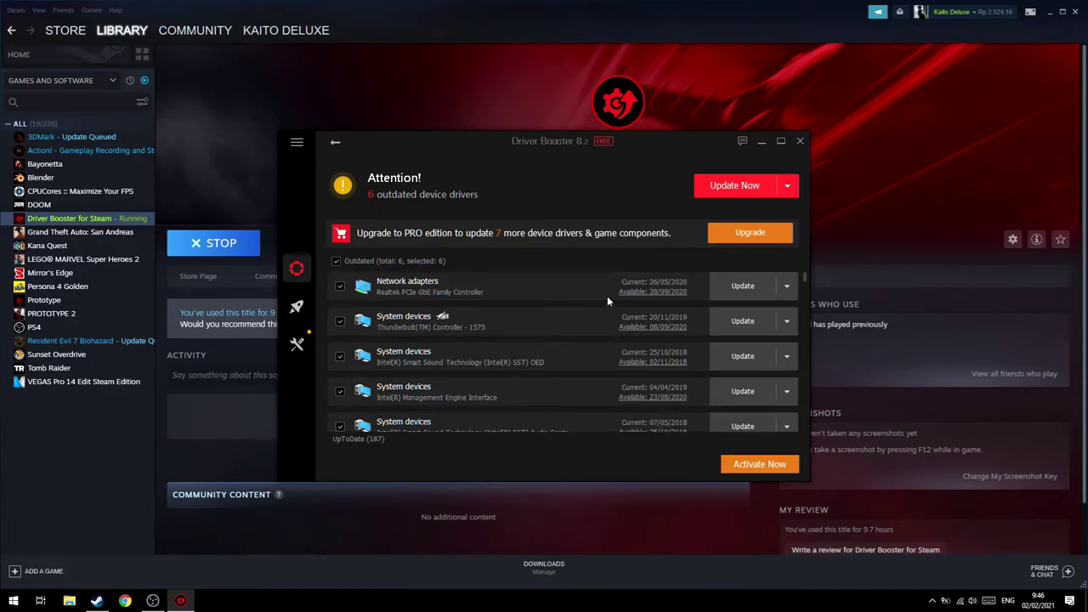
Close the Driver Booster and Steam windows.
{"action": "left_click", "coordinate": [800, 140]}
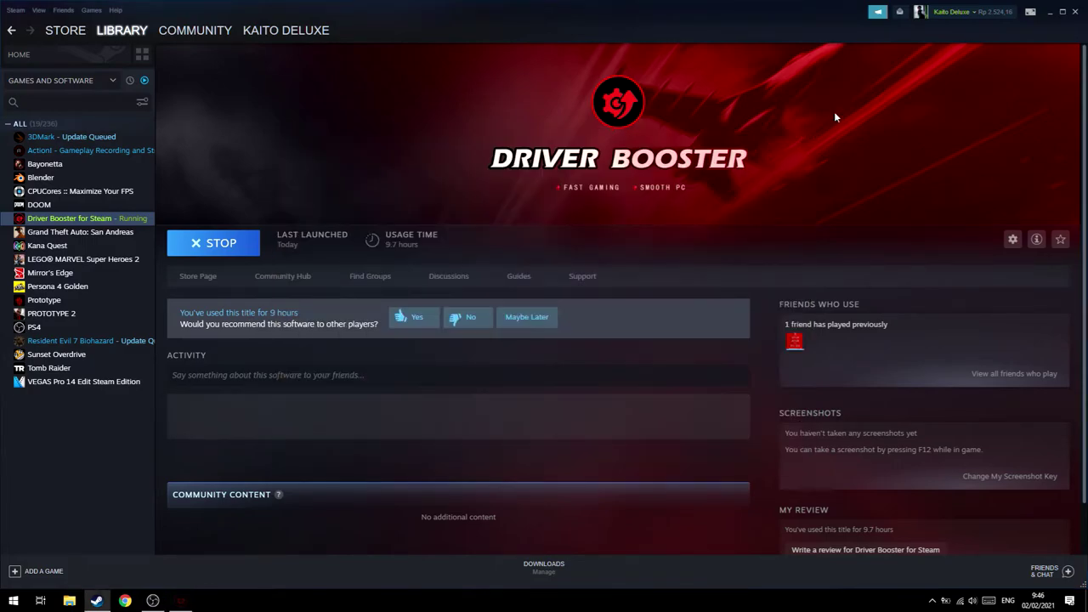
{"action": "left_click", "coordinate": [1077, 12]}
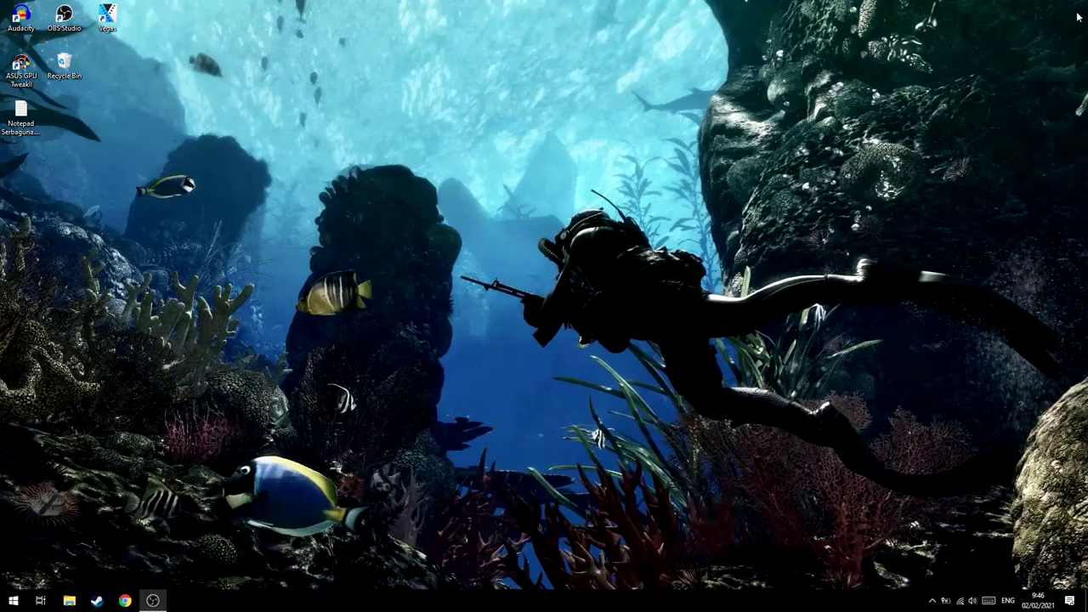